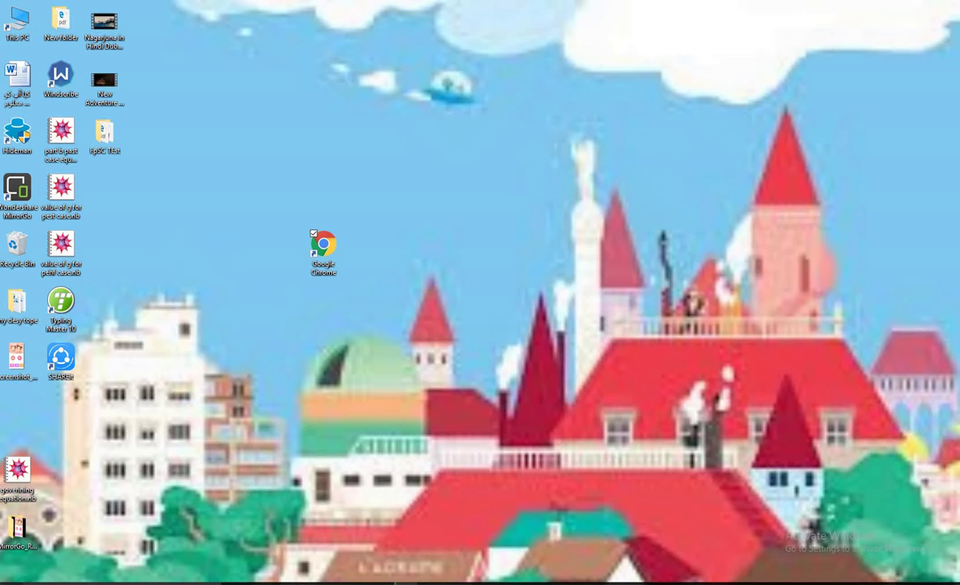
Open Microsoft Word 2010, dismiss the activation wizard and maximize the blank document window
key("super")
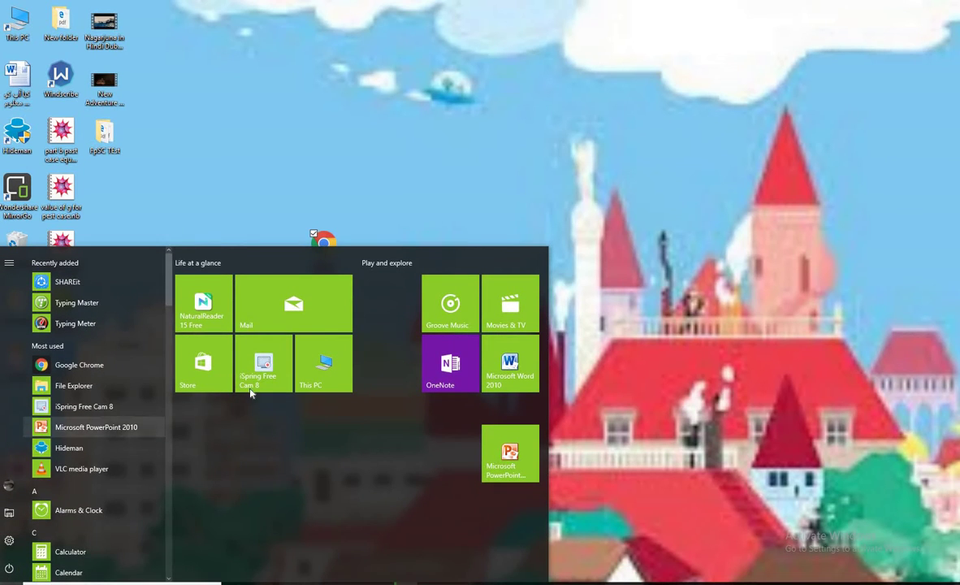
left_click(536, 363)
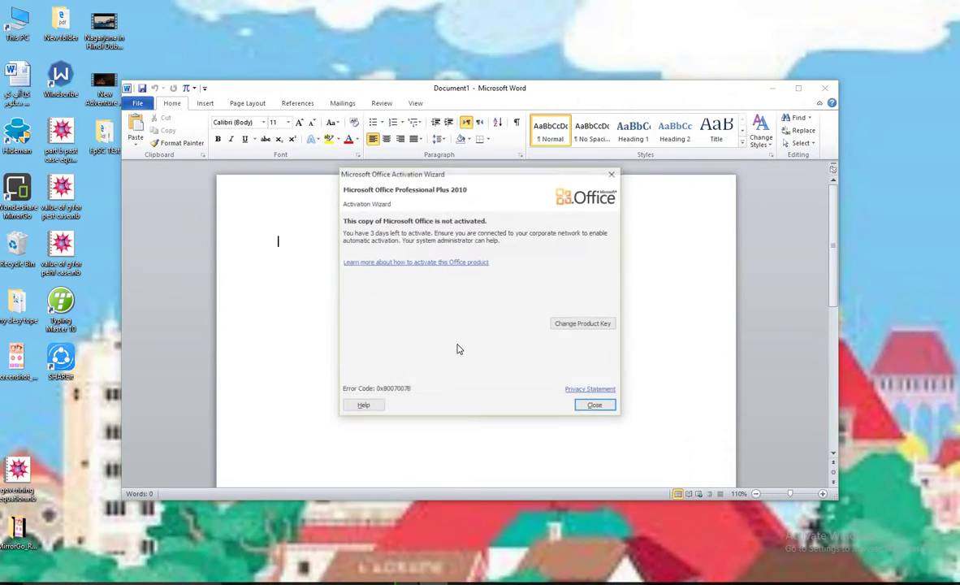
left_click(611, 174)
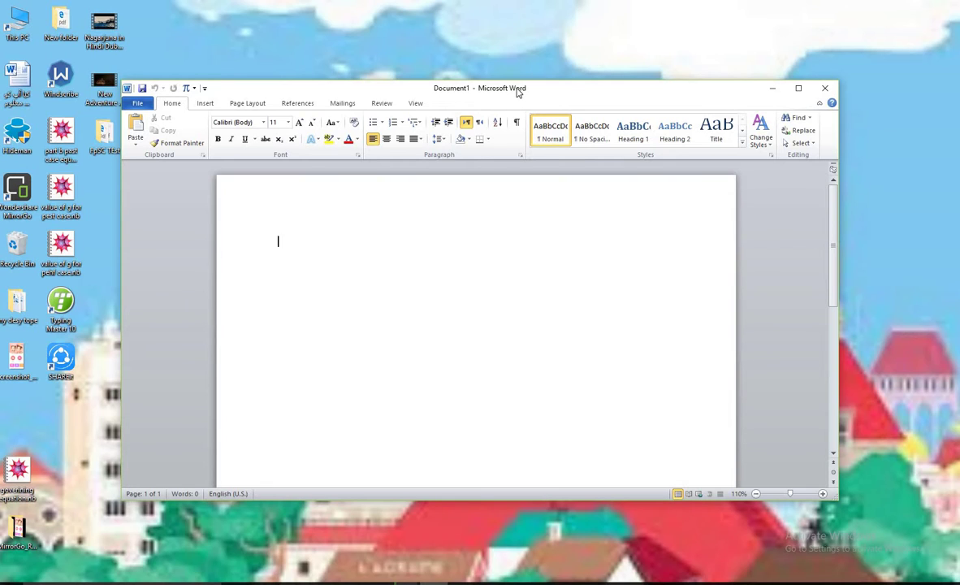
left_click(799, 90)
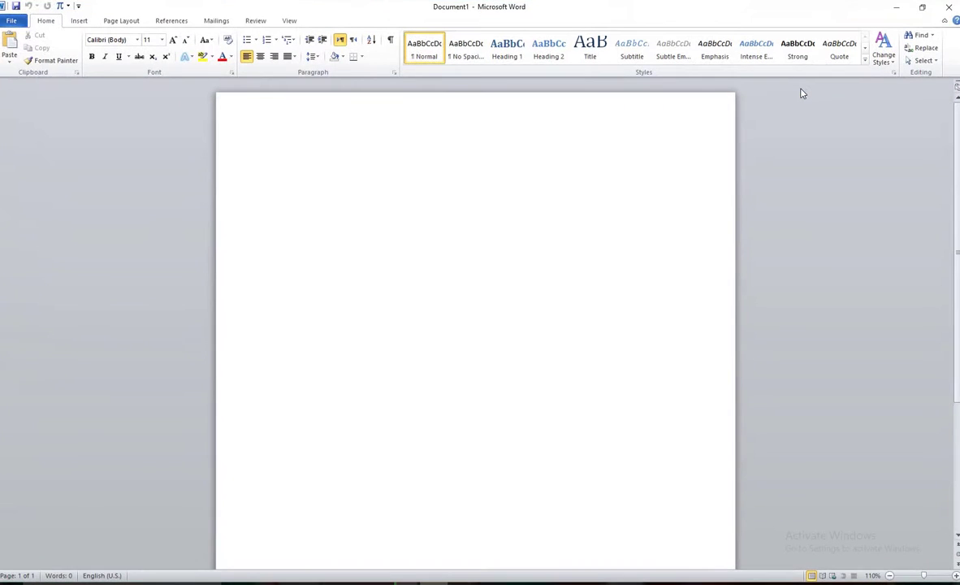
Restore, maximize and minimize the Word window to demonstrate its window controls, and bring it back on screen
left_click(923, 8)
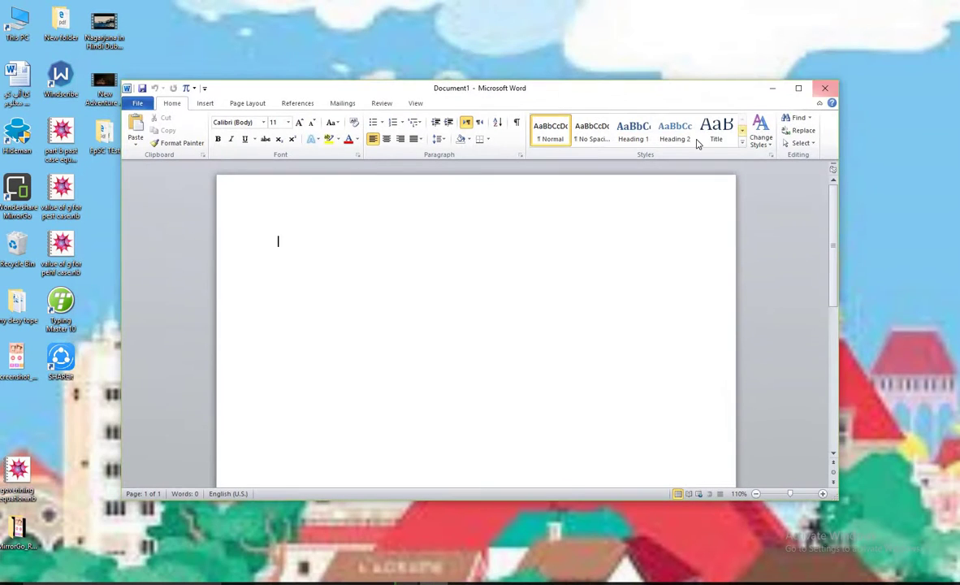
left_click(799, 89)
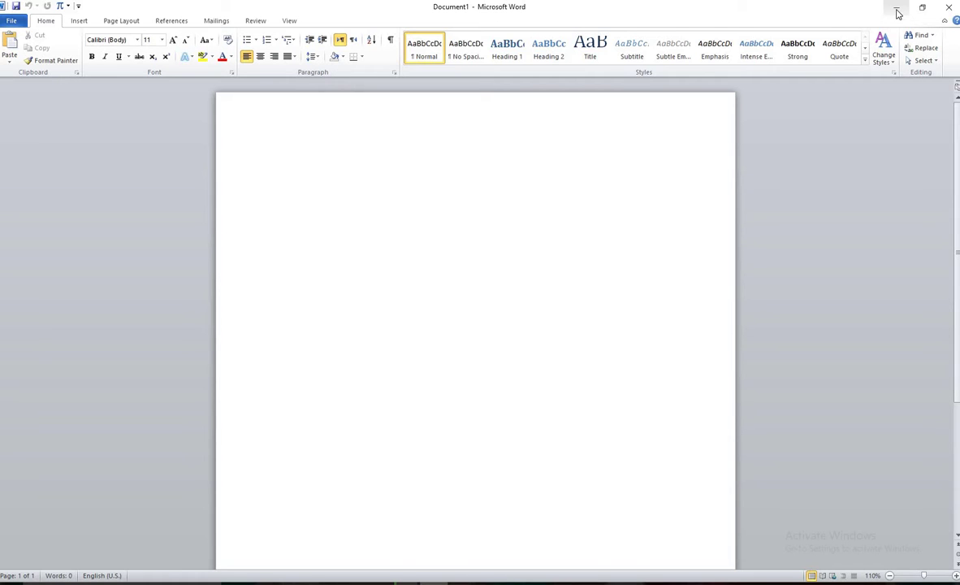
left_click(897, 12)
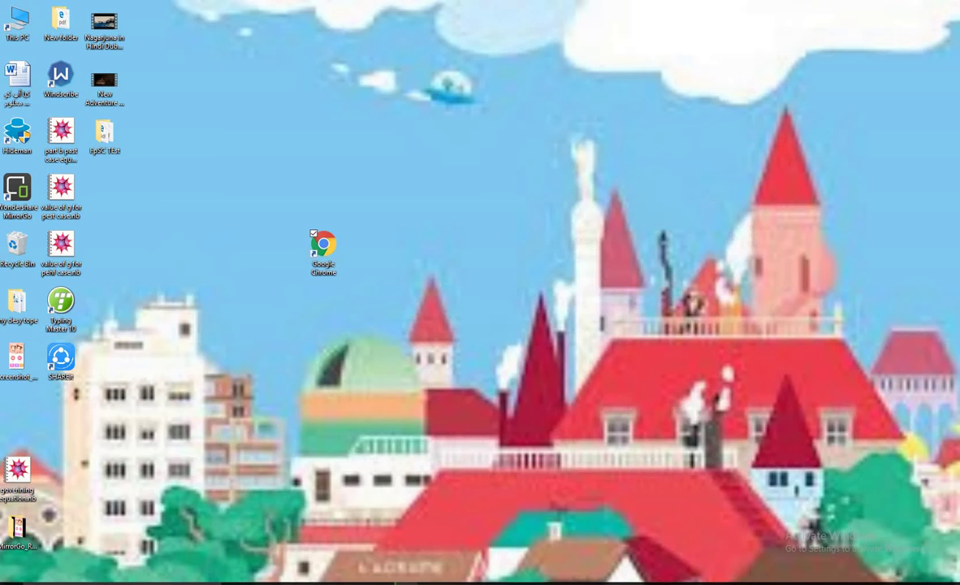
left_click(432, 583)
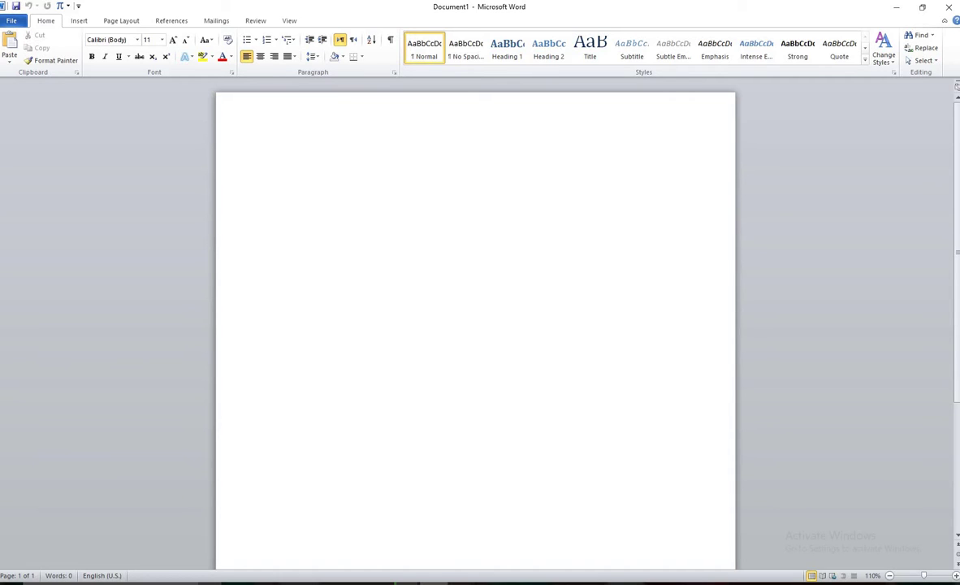
Search Windows for "key" and open the On-Screen Keyboard system settings
key("super+c")
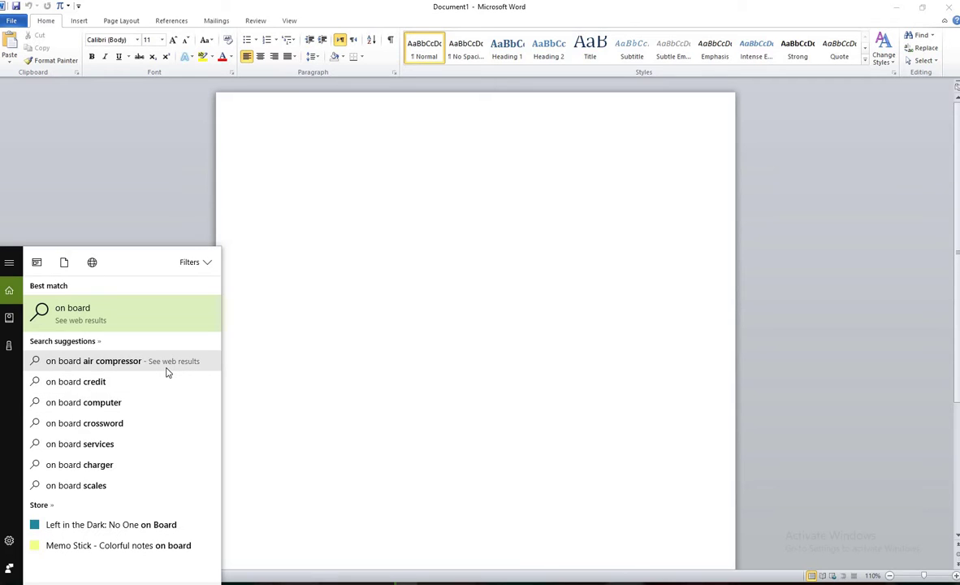
key("BackSpace")
key("BackSpace")
key("BackSpace")
key("BackSpace")
key("BackSpace")
key("BackSpace")
key("BackSpace")
key("BackSpace")
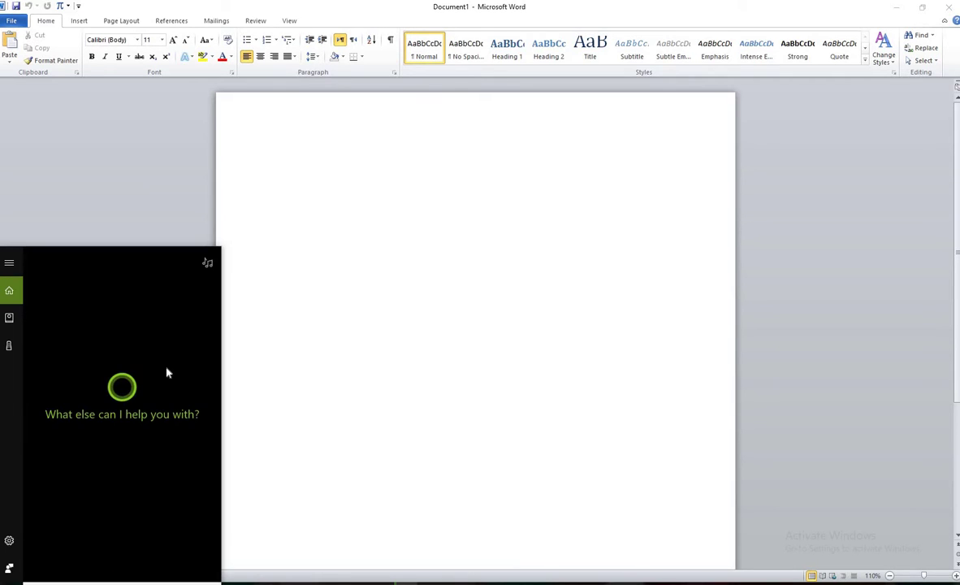
type("key")
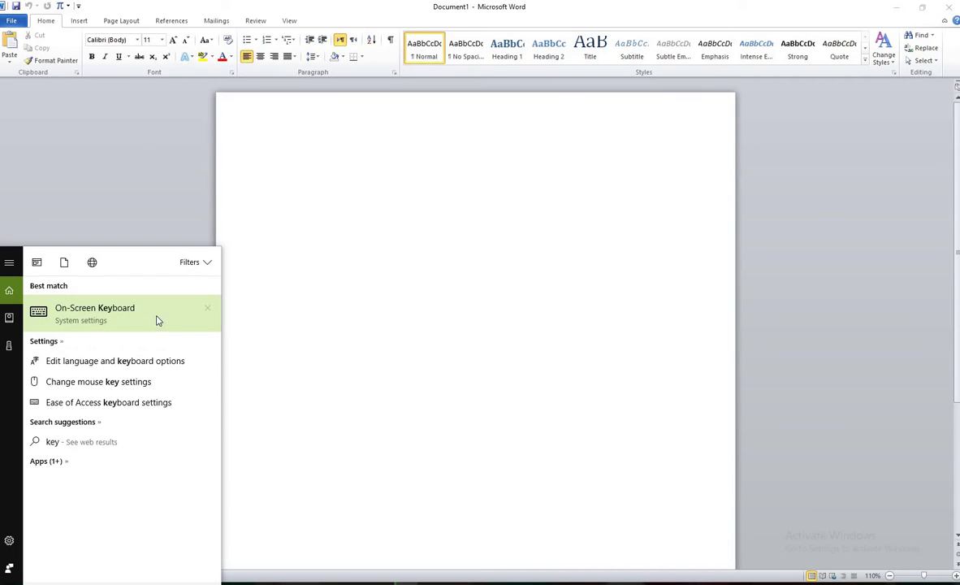
left_click(157, 321)
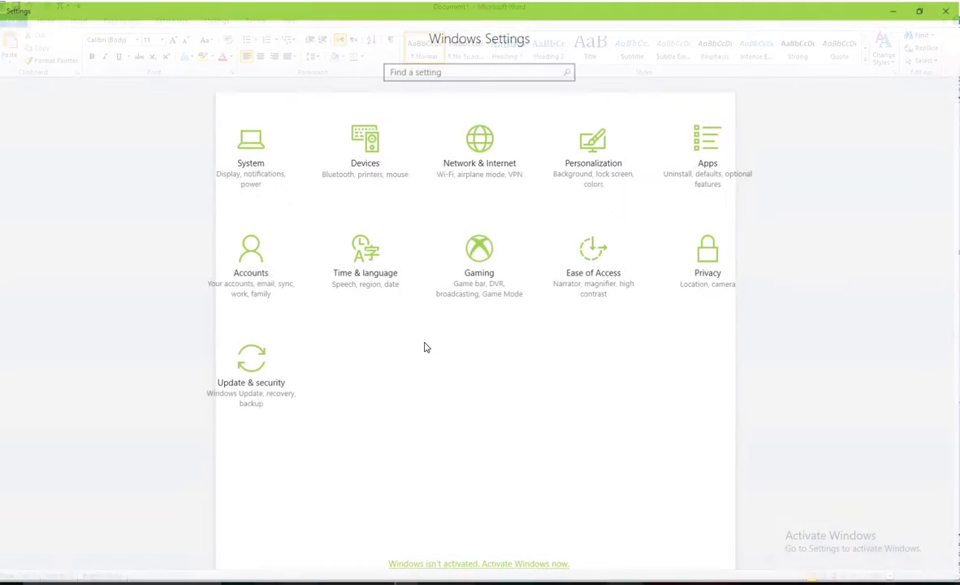
key("super")
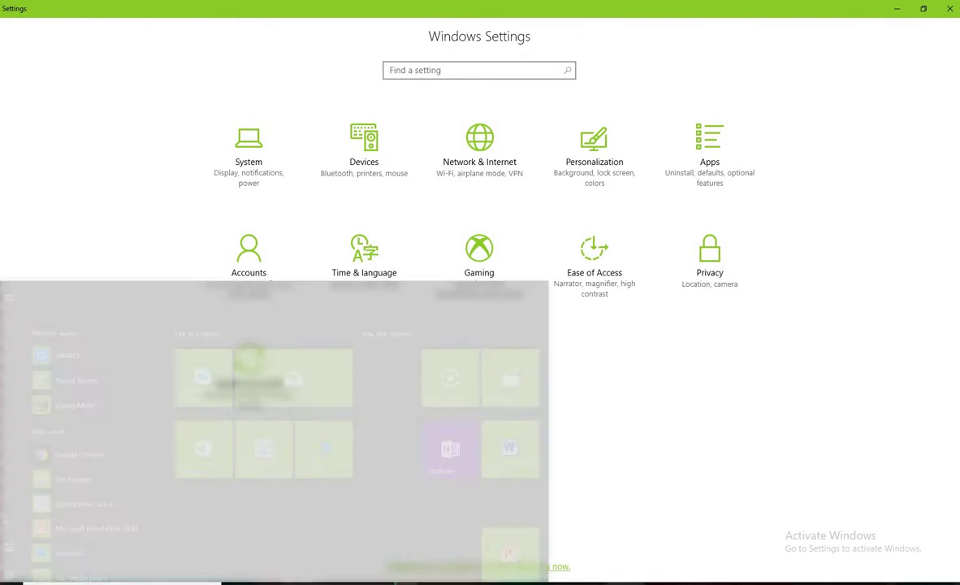
left_click(437, 197)
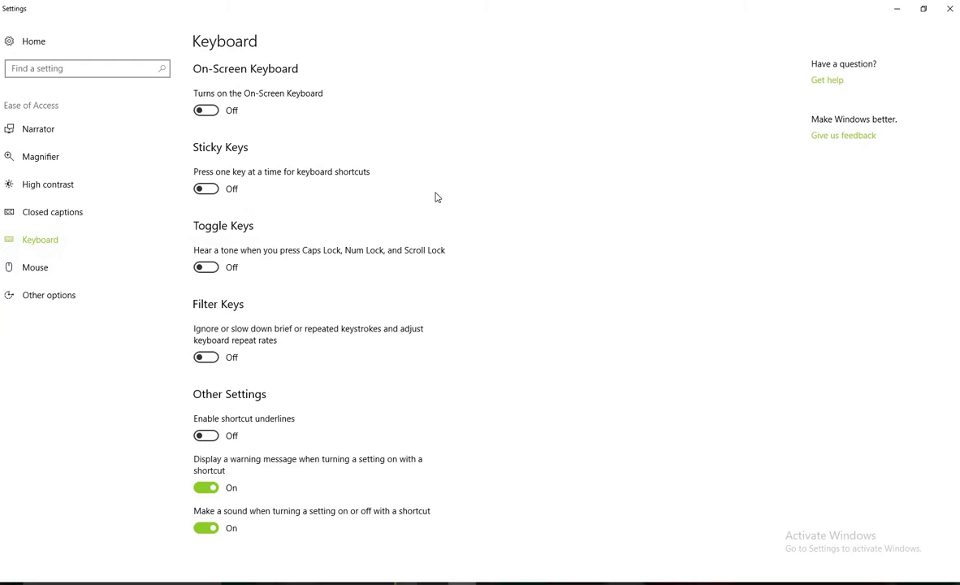
Search Windows for "on sc", launch the On-Screen Keyboard app over the Word document and place it over the lower part of the page
key("super+s")
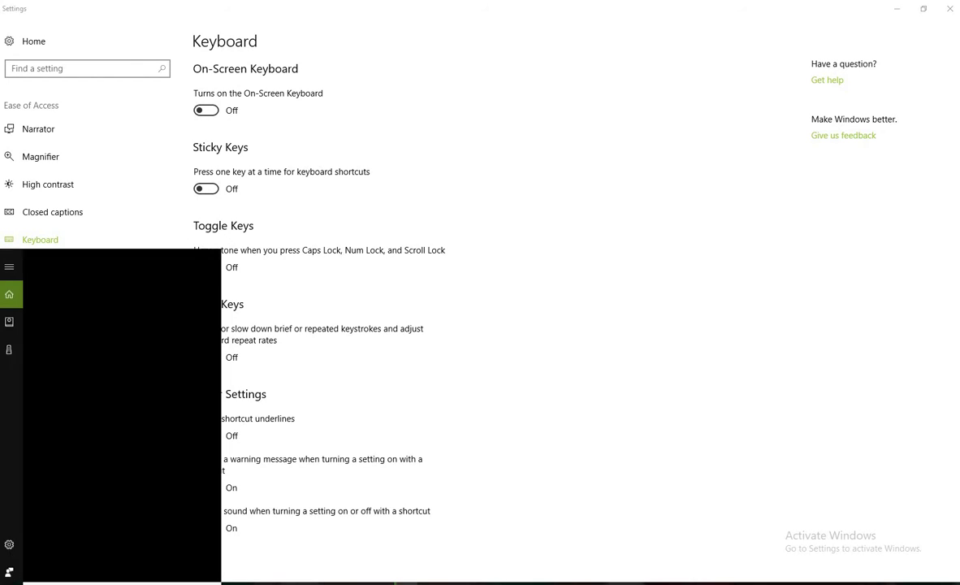
type("on sc")
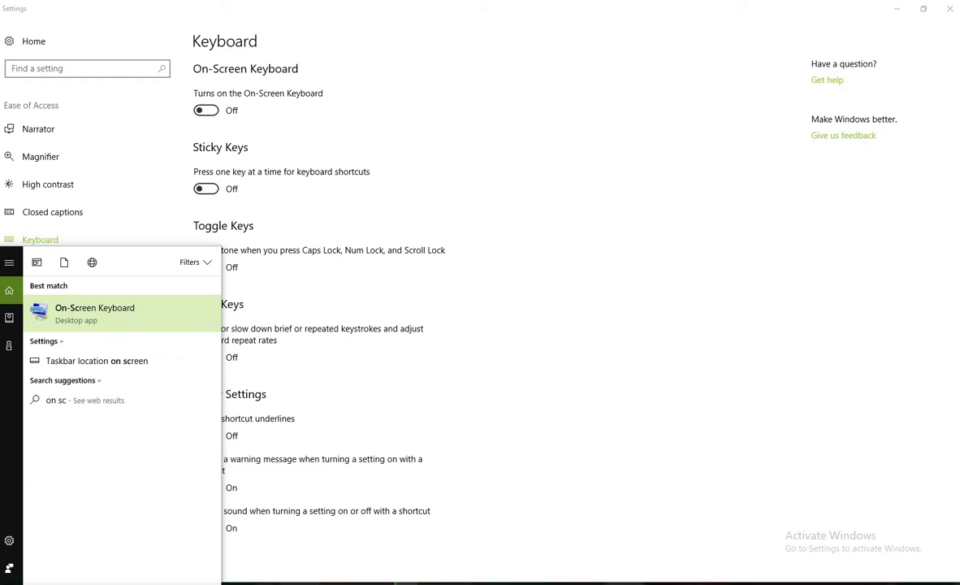
left_click(904, 293)
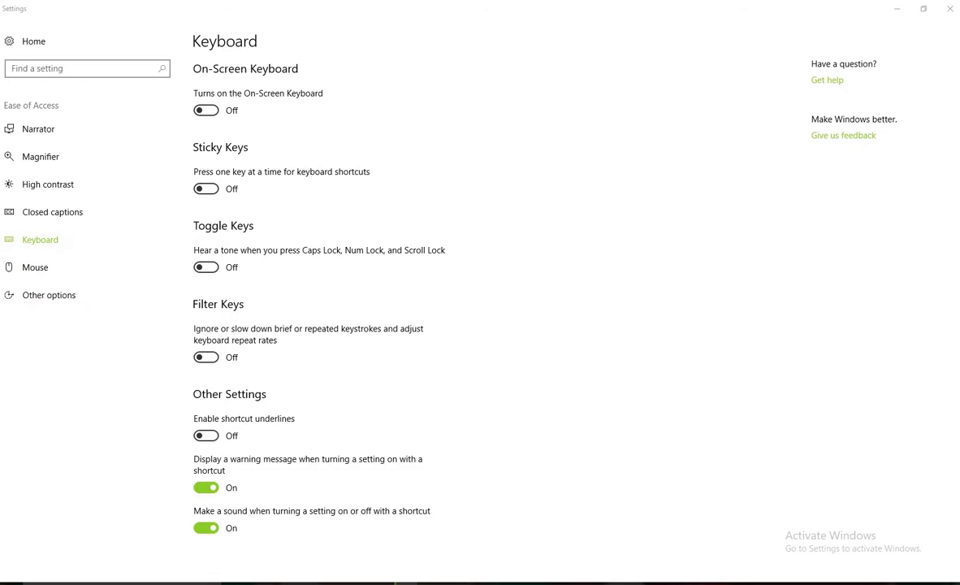
left_click(897, 9)
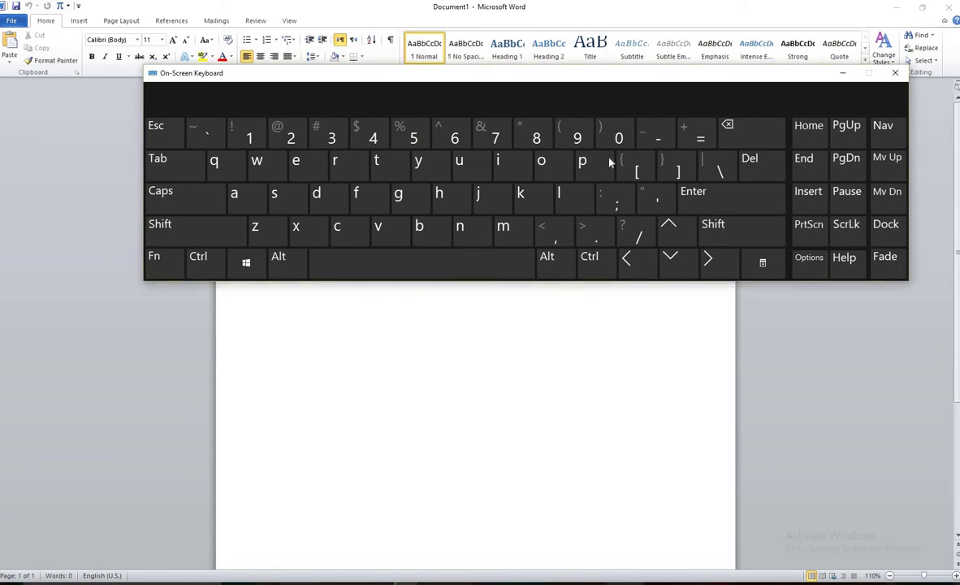
left_click_drag(593, 78, 593, 348)
Enter a person's full name on the first line of the document using the On-Screen Keyboard
left_click(276, 157)
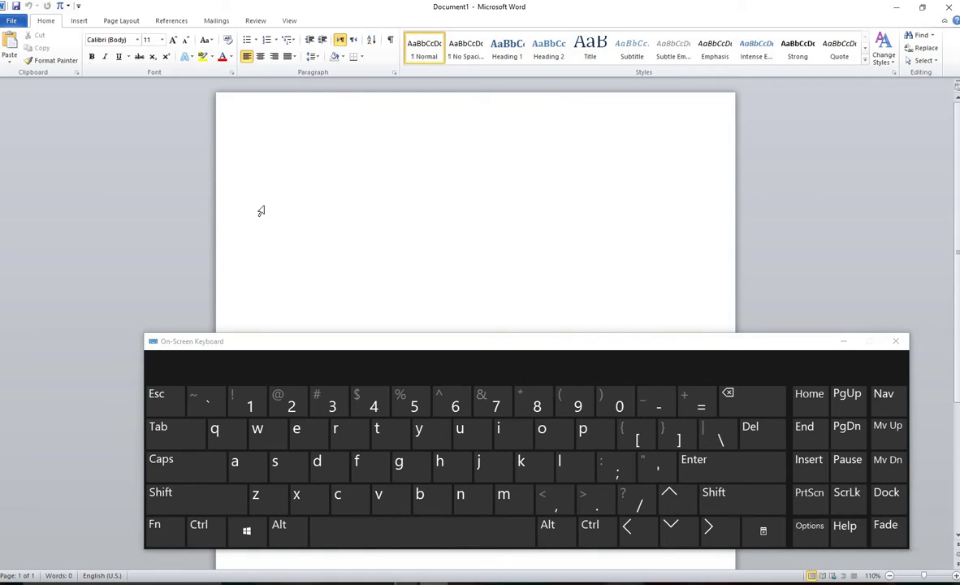
left_click(259, 431)
left_click(242, 465)
left_click(214, 434)
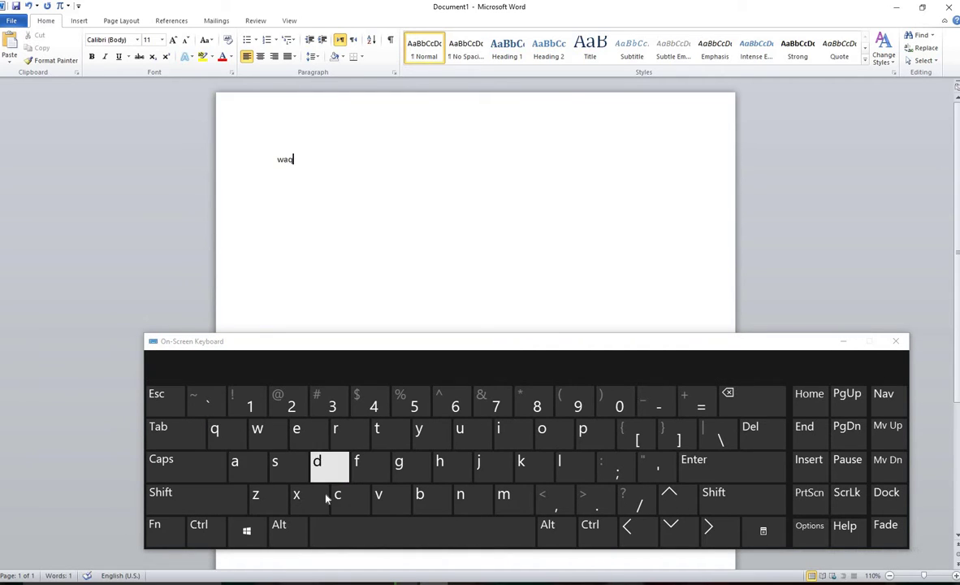
left_click(246, 461)
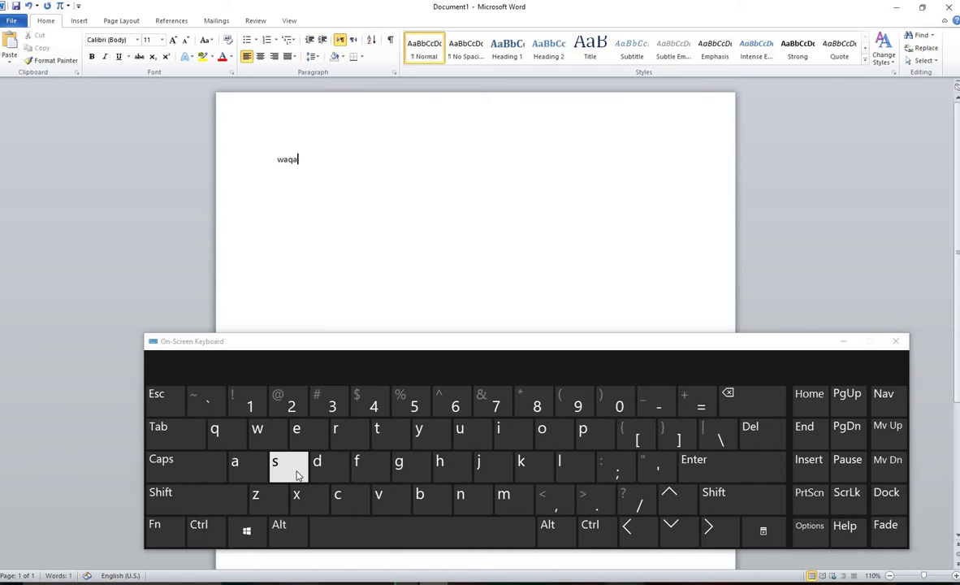
left_click(277, 461)
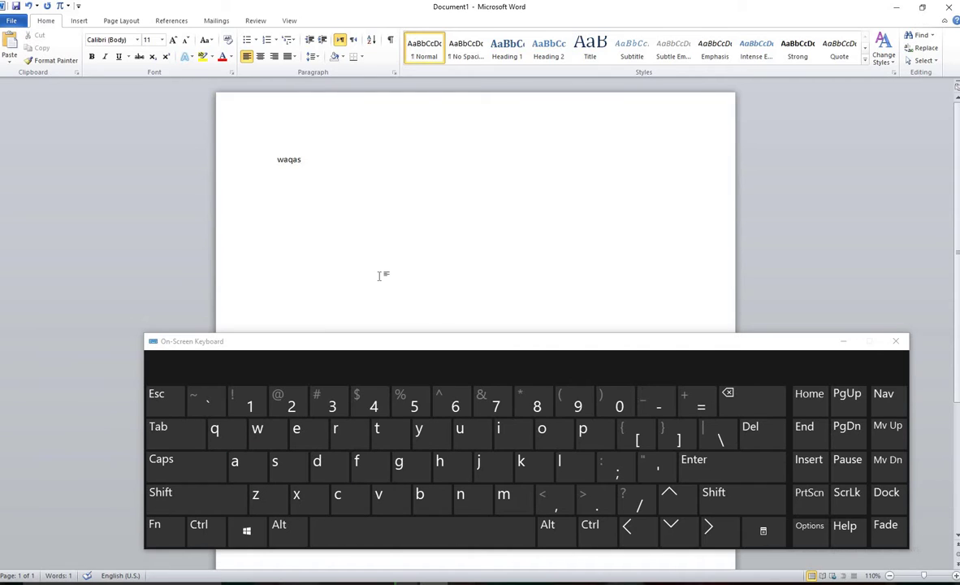
left_click(450, 541)
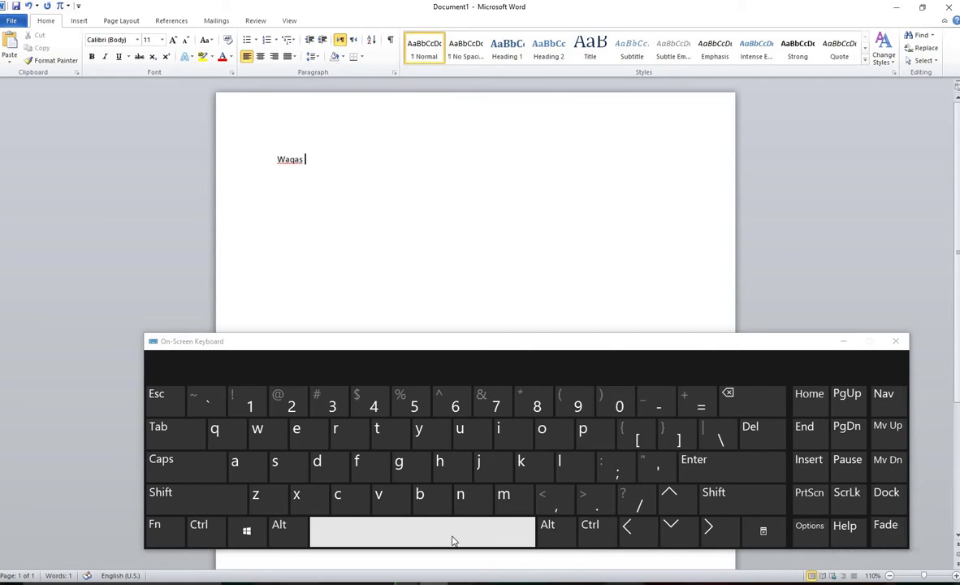
left_click(236, 462)
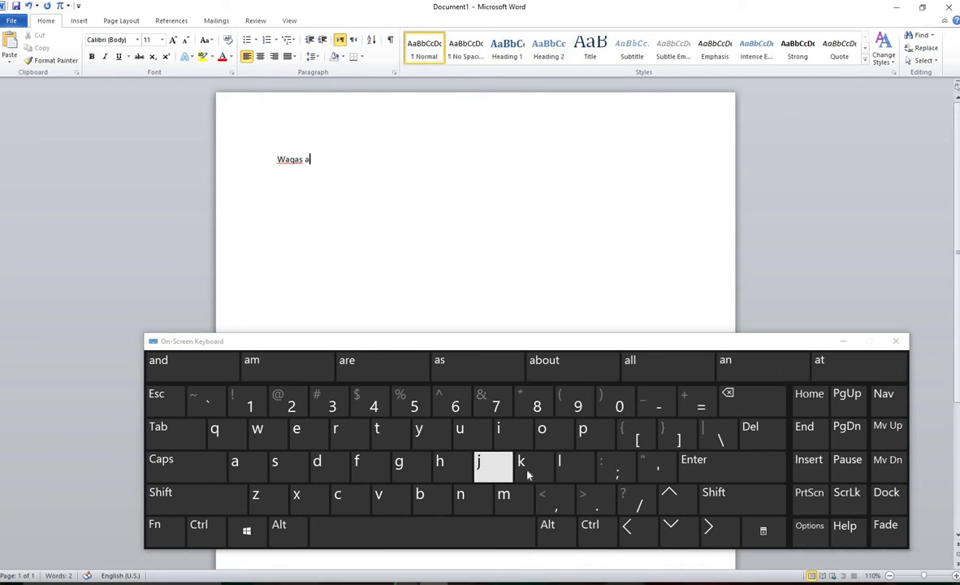
left_click(561, 463)
left_click(499, 428)
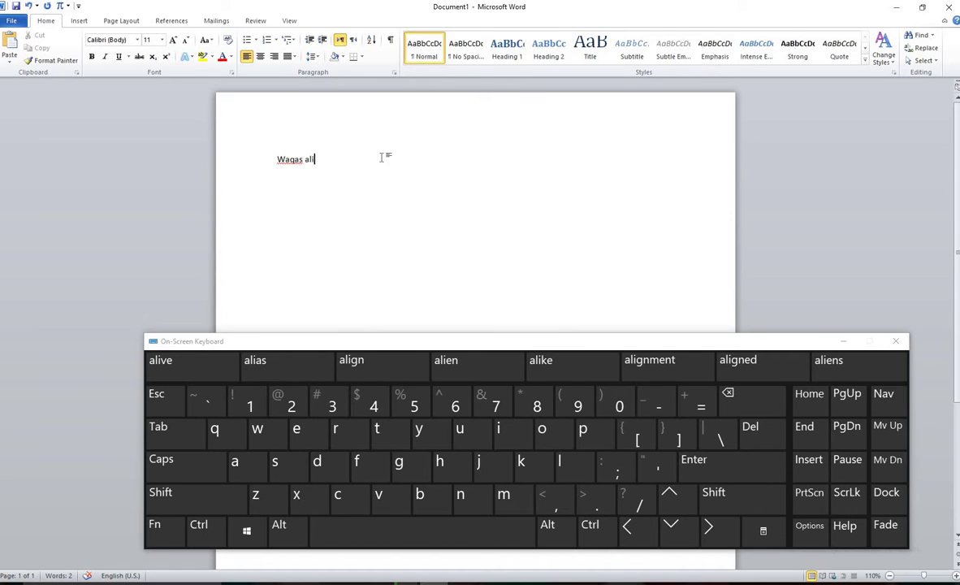
triple_click(293, 160)
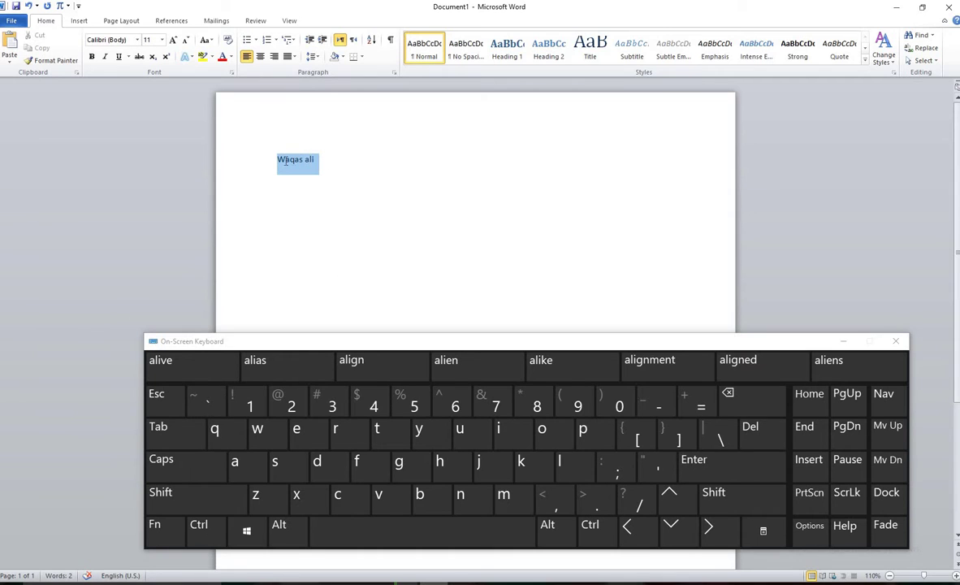
left_click(363, 168)
Save the document as a Word Document in the Documents folder under the suggested file name and minimize the On-Screen Keyboard
left_click(13, 22)
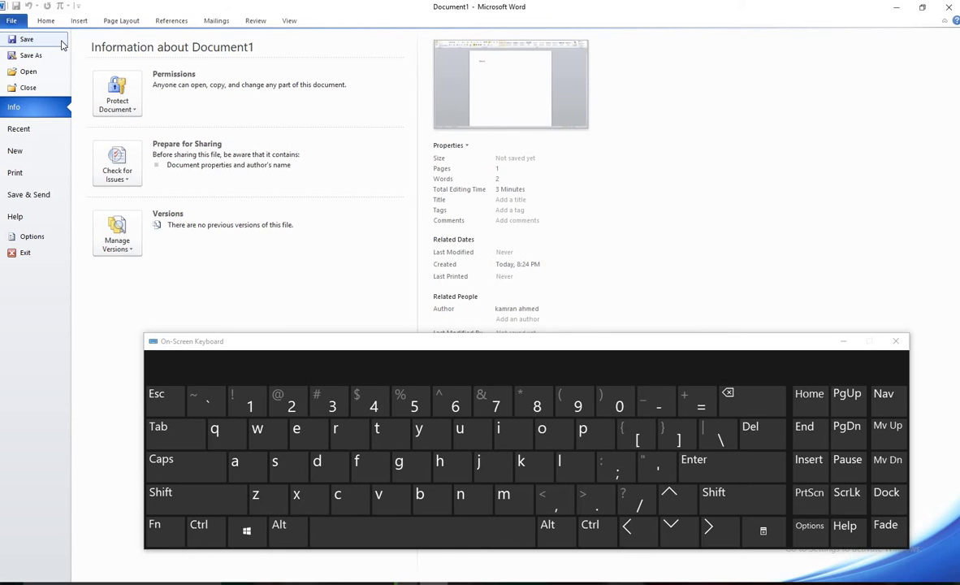
left_click(62, 44)
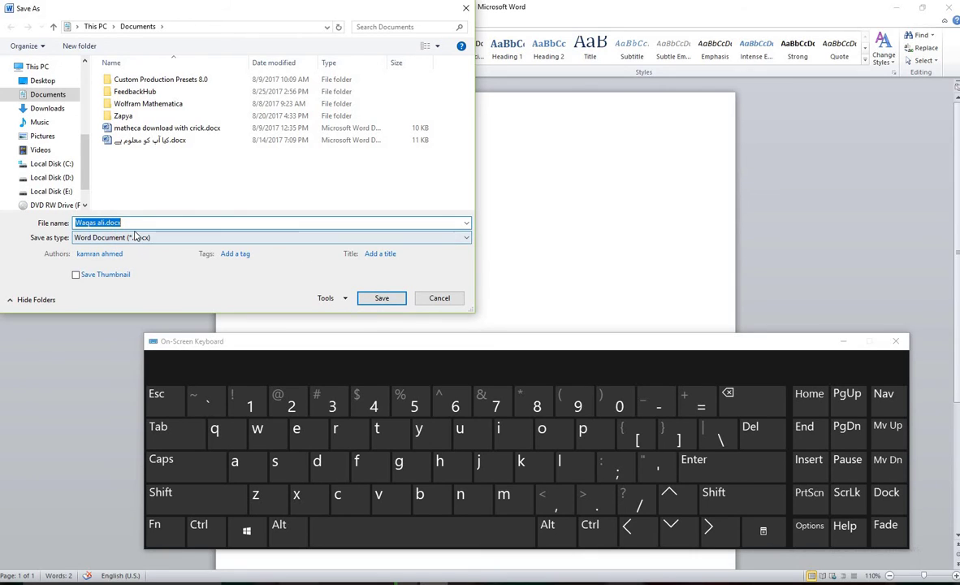
left_click(382, 298)
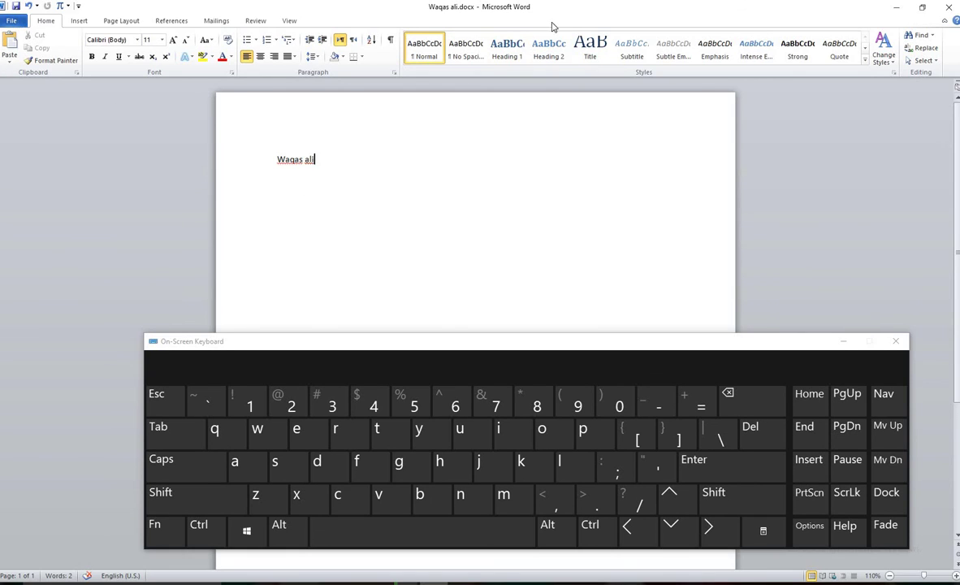
left_click(844, 342)
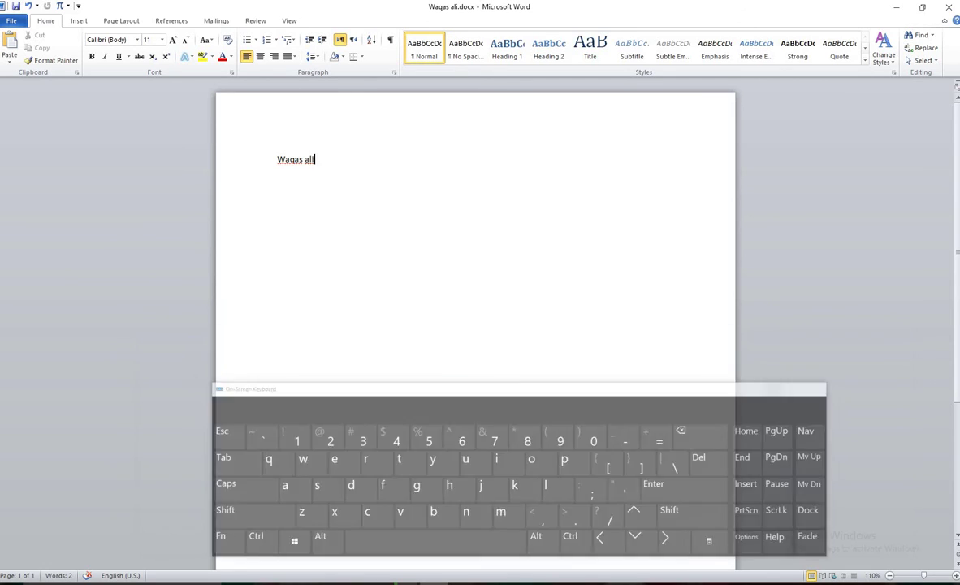